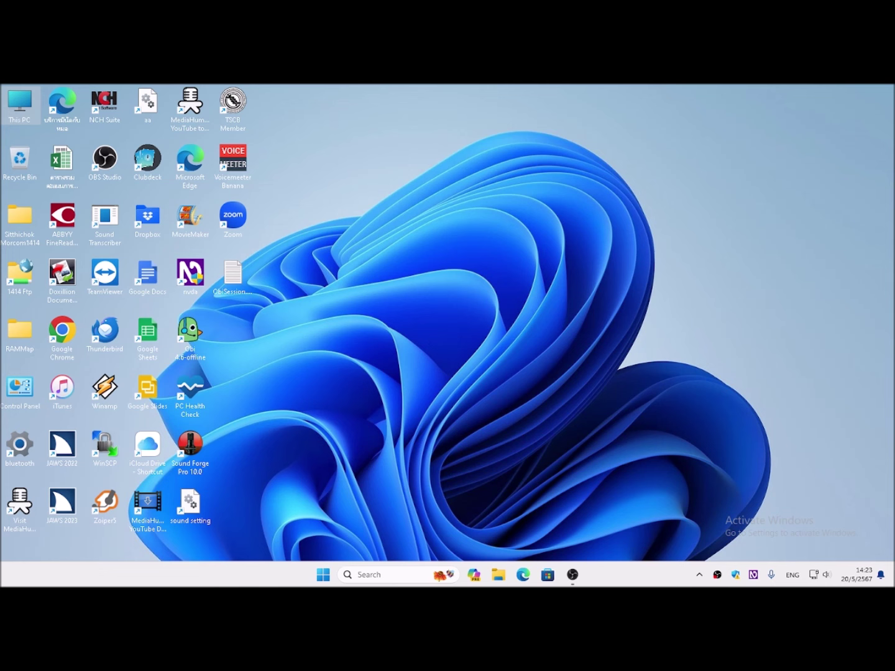
# Open NVDA's Add-on Store
pyautogui.press('Insert+n')
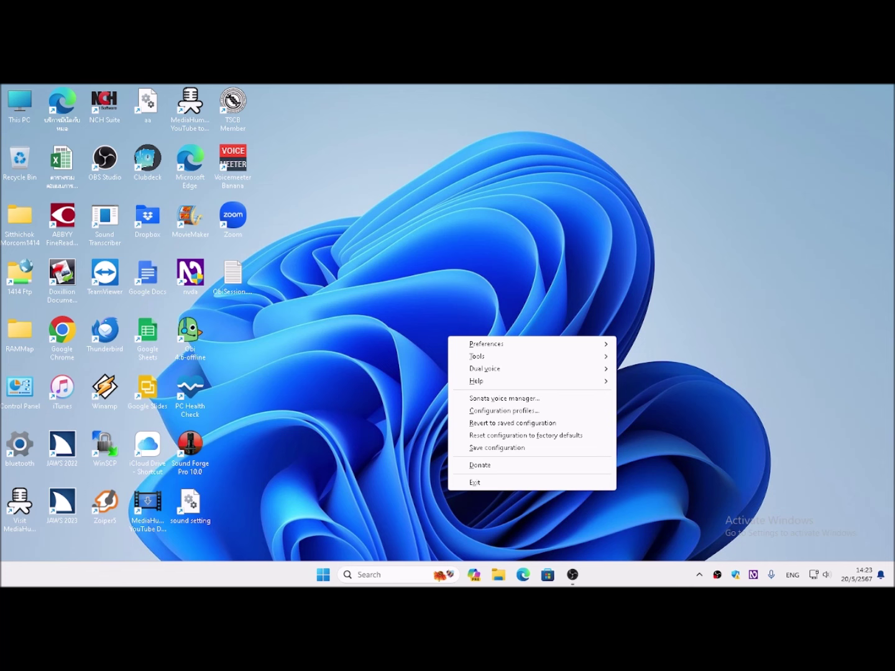
pyautogui.press('Down')
pyautogui.press('Right')
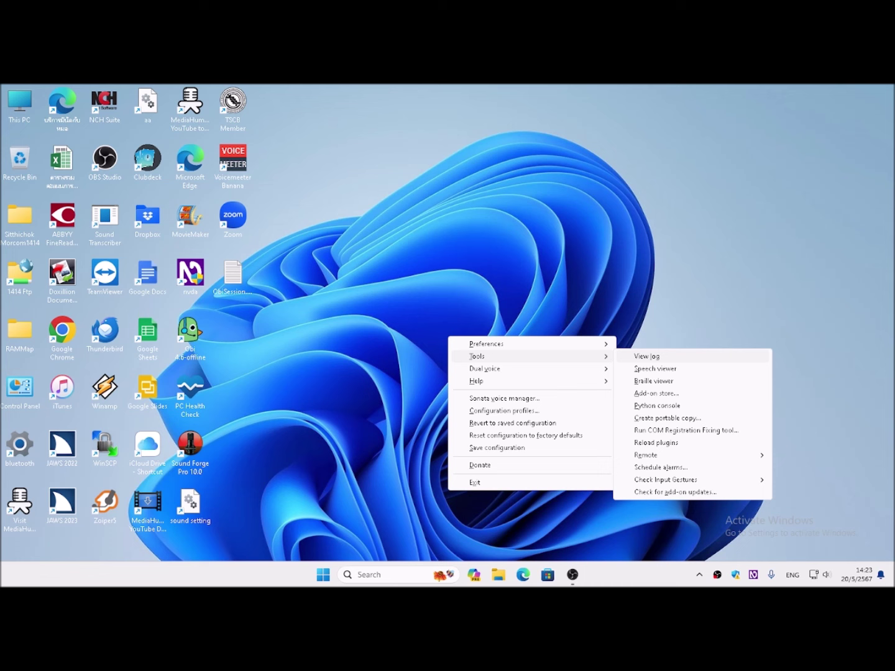
pyautogui.press('Down')
pyautogui.press('Down')
pyautogui.press('Down')
pyautogui.press('Return')
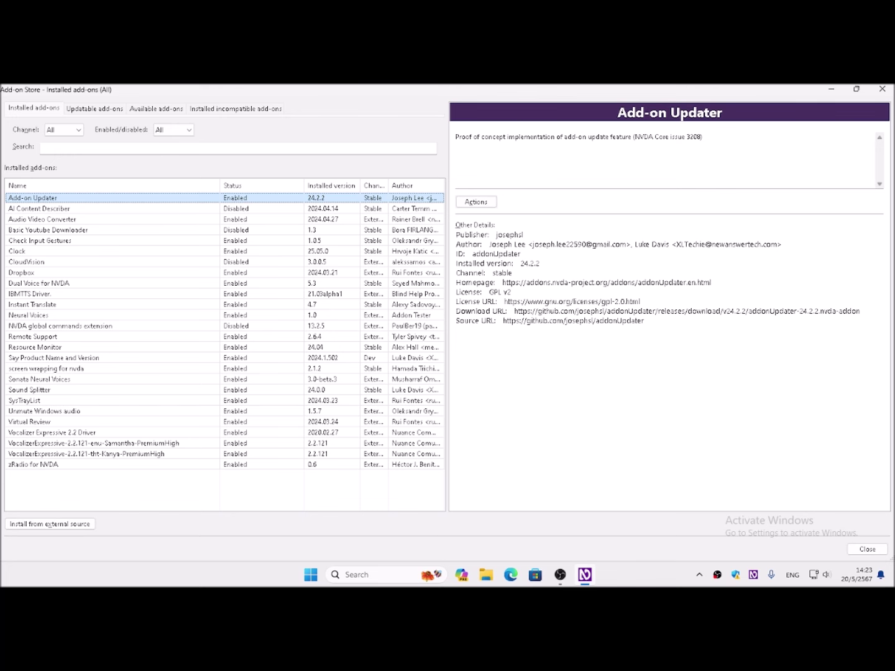
# Show the available add-ons in the store and move to their list
pyautogui.hotkey('ctrl', 'Tab')
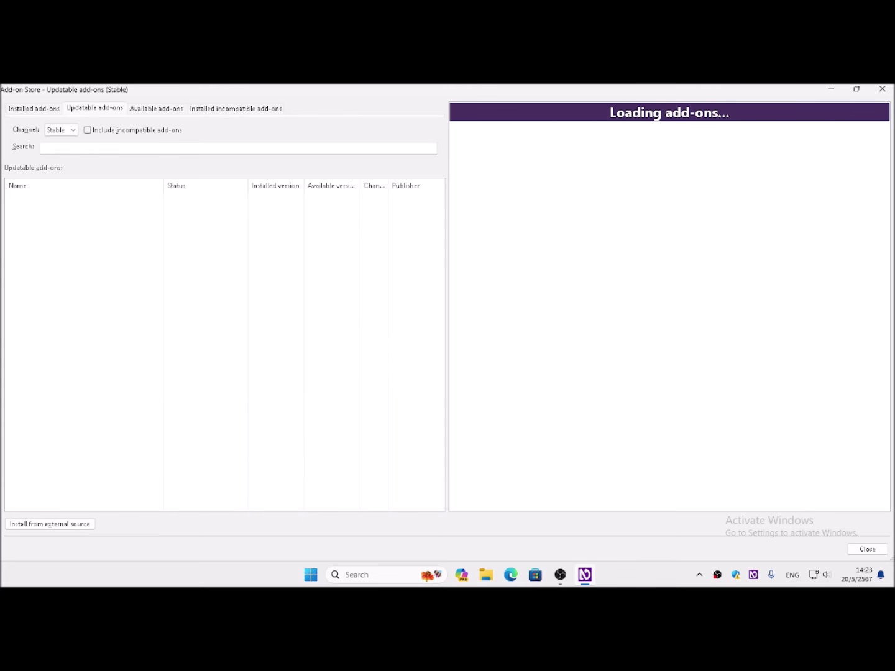
pyautogui.hotkey('ctrl', 'Tab')
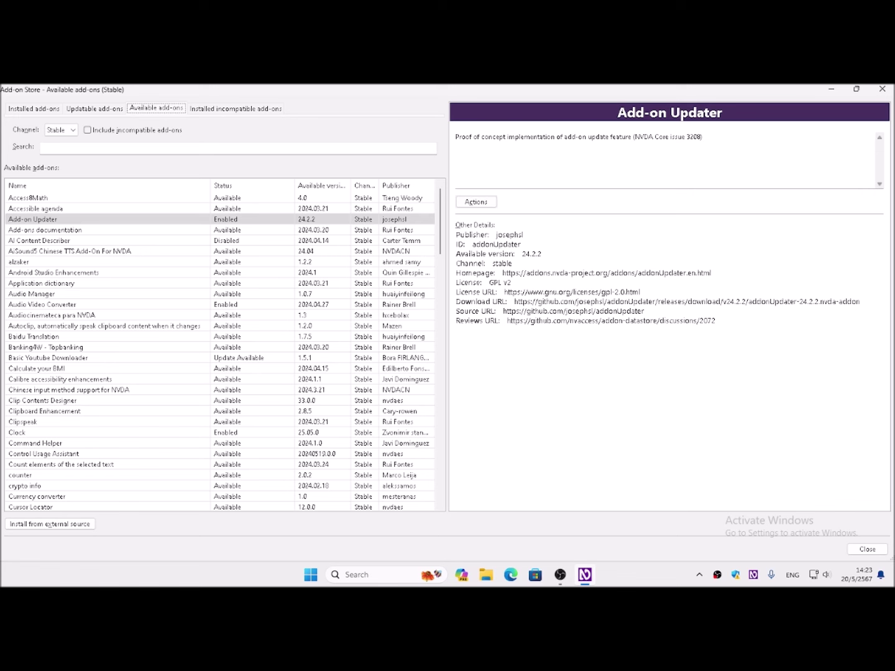
pyautogui.press('Tab')
pyautogui.press('Tab')
pyautogui.press('Tab')
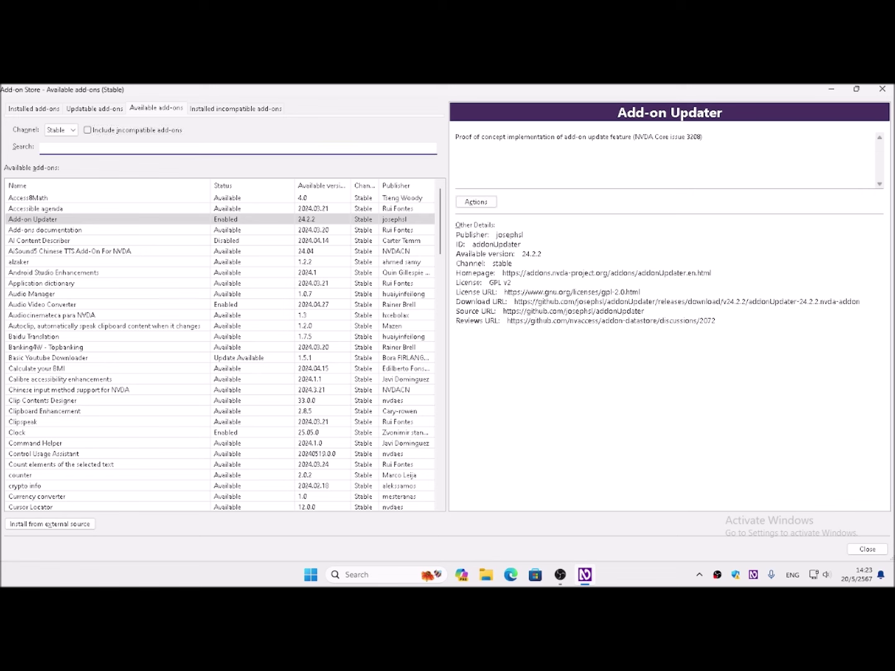
pyautogui.press('Tab')
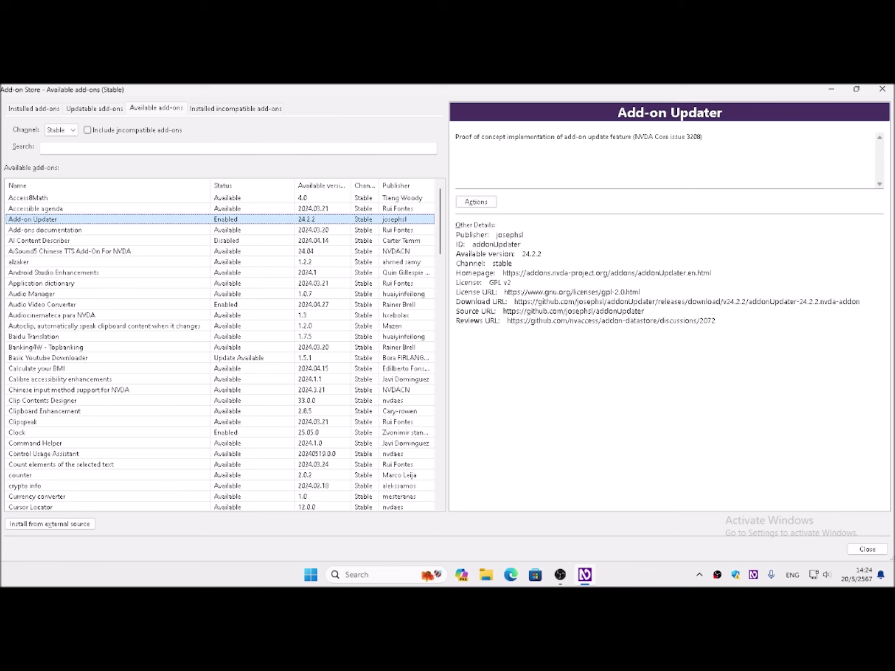
# Find WorldVoice in the list of available stable add-ons and install it
pyautogui.press('w')
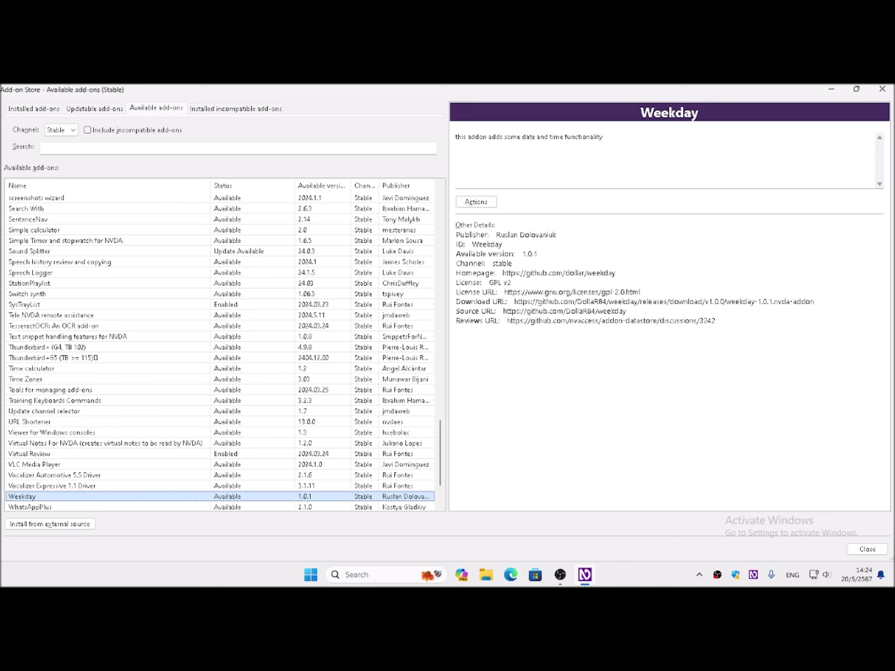
pyautogui.press('Down')
pyautogui.press('Down')
pyautogui.press('Down')
pyautogui.press('Down')
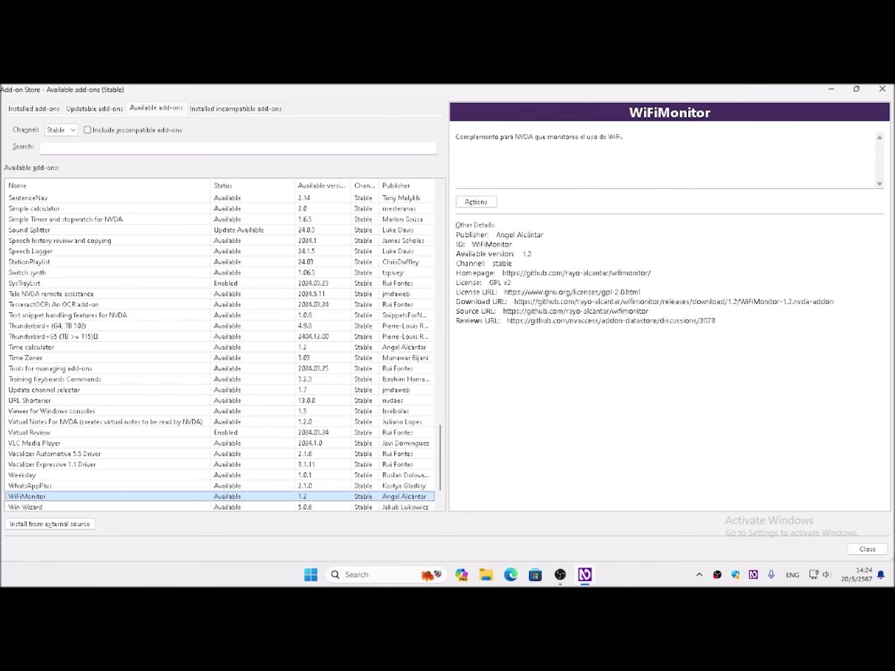
pyautogui.press('Down')
pyautogui.press('Down')
pyautogui.press('Down')
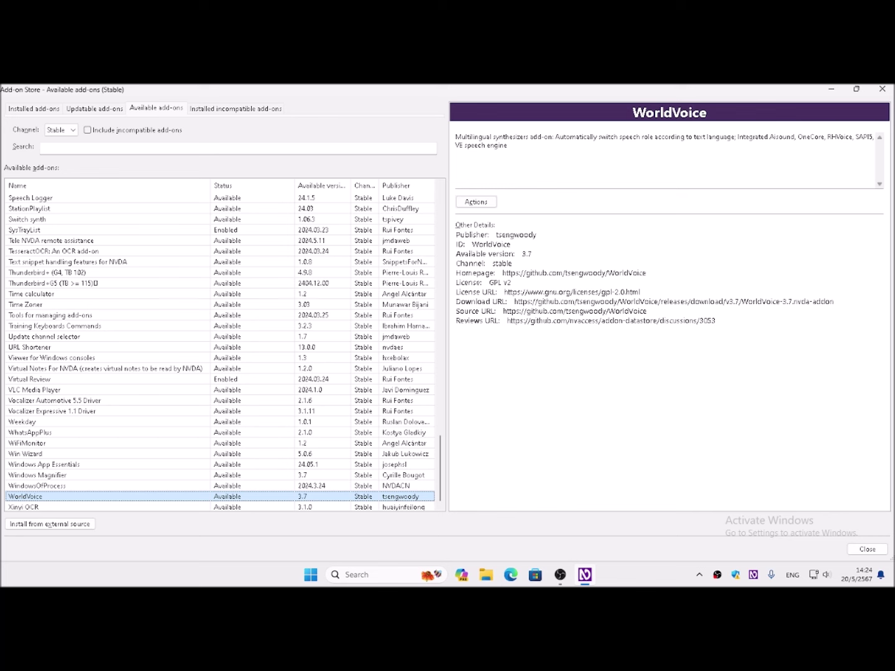
pyautogui.click(36, 486)
pyautogui.click(25, 497)
pyautogui.hotkey('shift', 'F10')
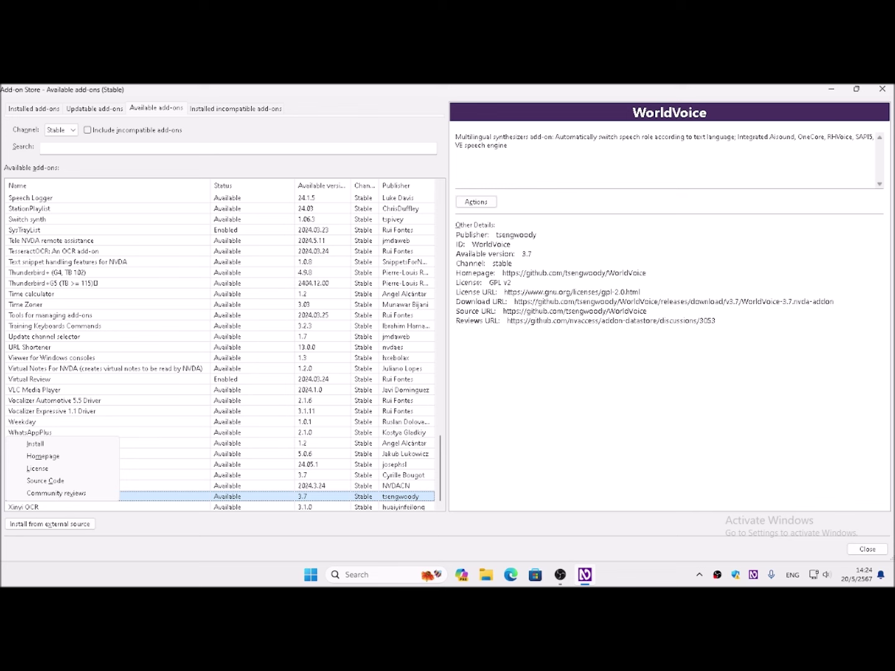
pyautogui.press('Down')
pyautogui.press('Return')
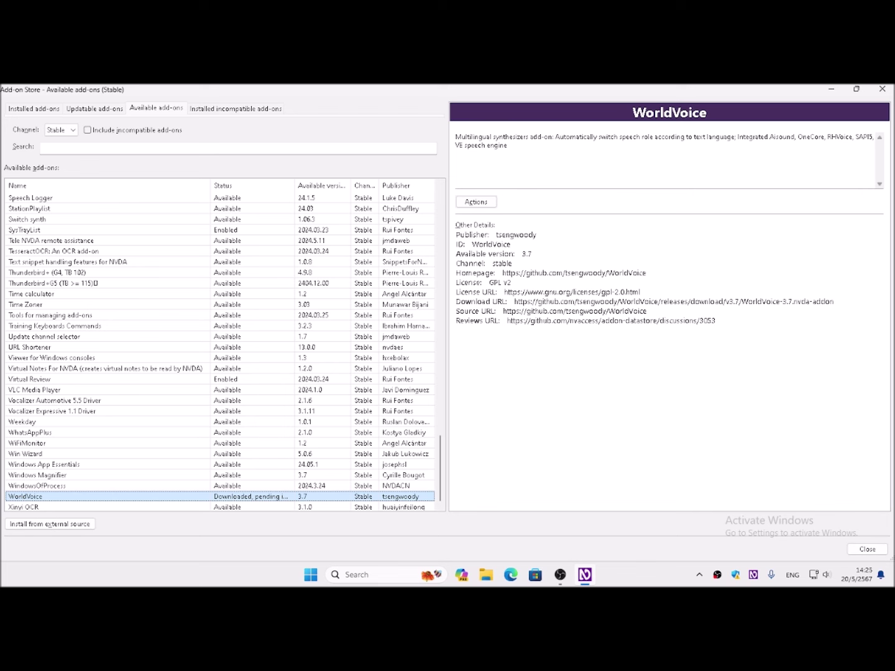
pyautogui.hotkey('shift', 'F10')
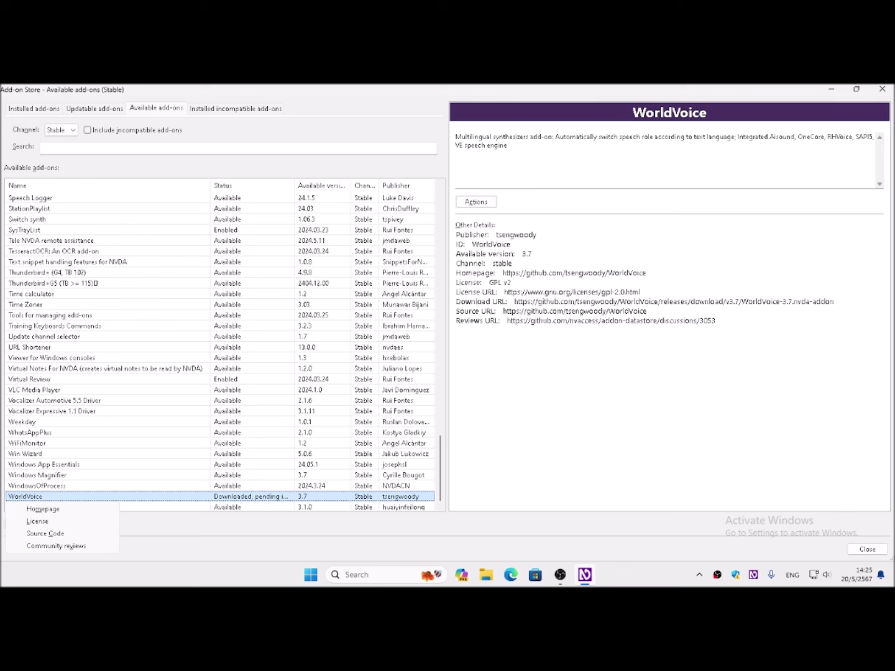
pyautogui.press('Escape')
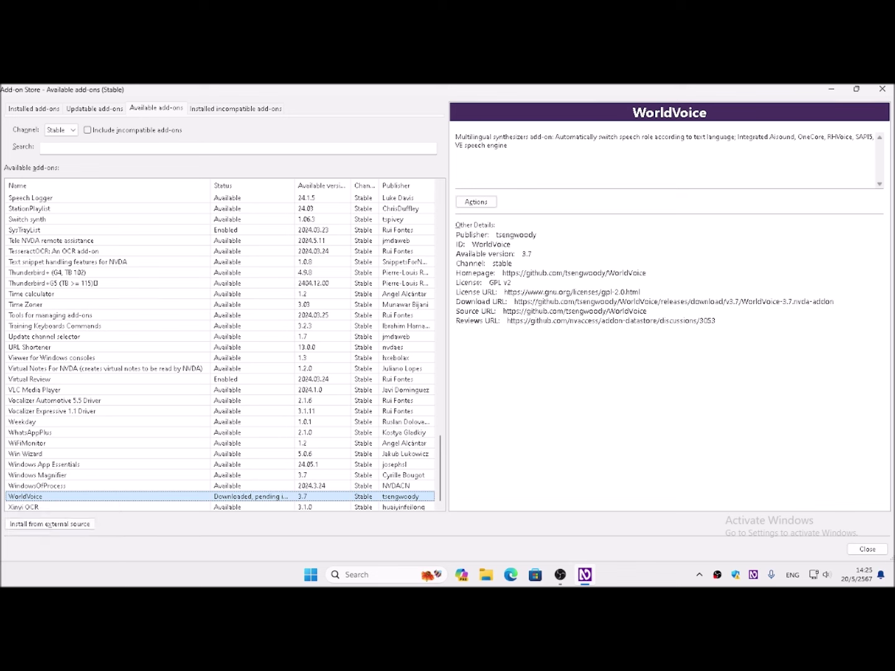
# Close the Add-on Store and restart NVDA to apply the add-on changes
pyautogui.press('Tab')
pyautogui.press('Tab')
pyautogui.press('Tab')
pyautogui.press('Tab')
pyautogui.press('Tab')
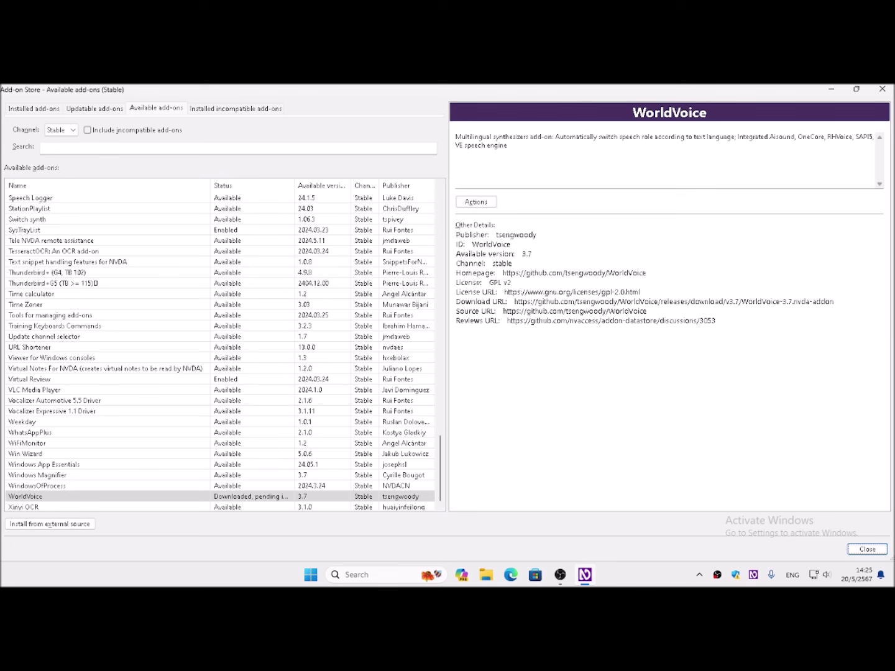
pyautogui.press('Return')
pyautogui.press('Tab')
pyautogui.hotkey('shift', 'Tab')
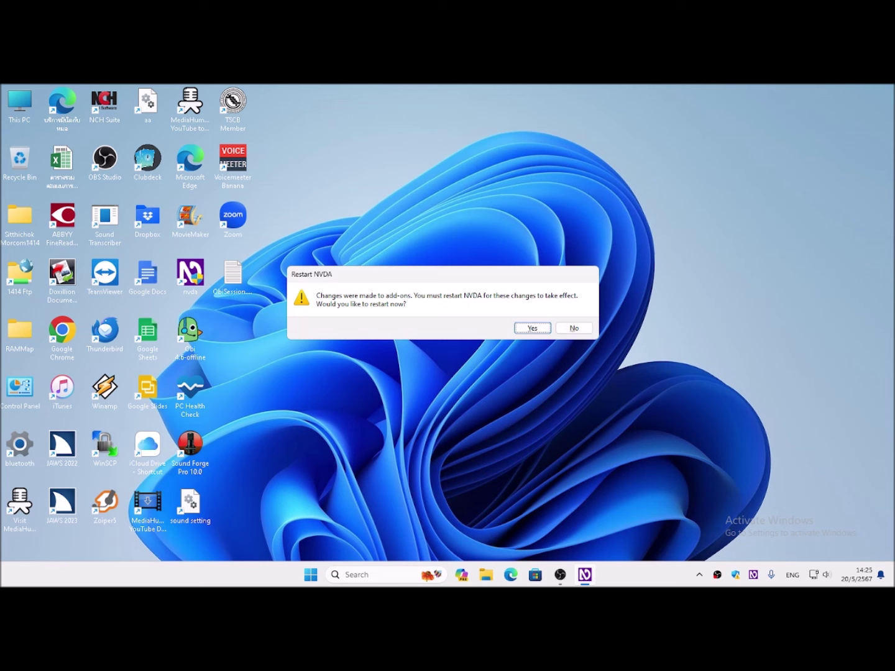
pyautogui.press('Return')
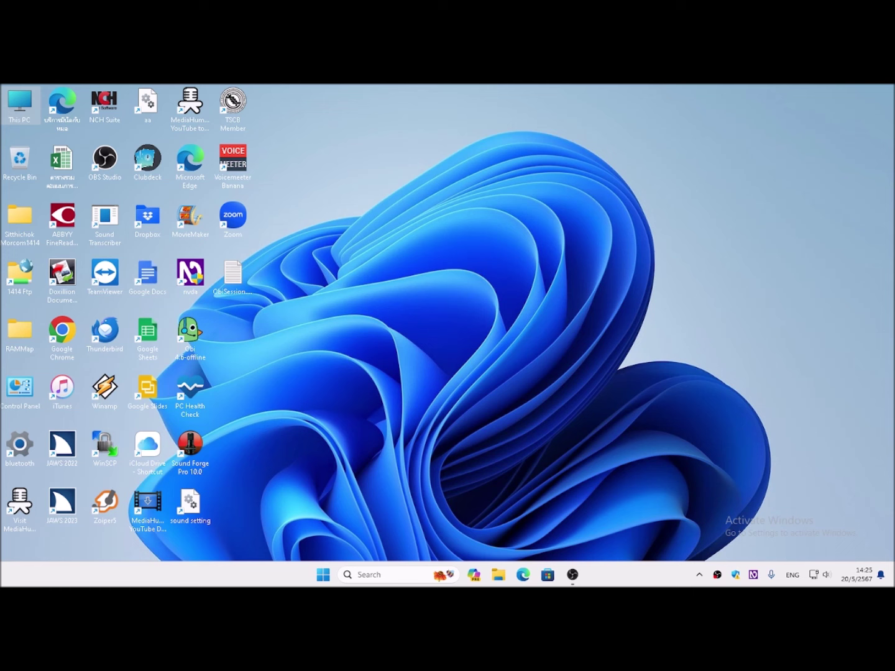
# Set NVDA's speech synthesizer to WorldVoice
pyautogui.press('ctrl+Insert+s')
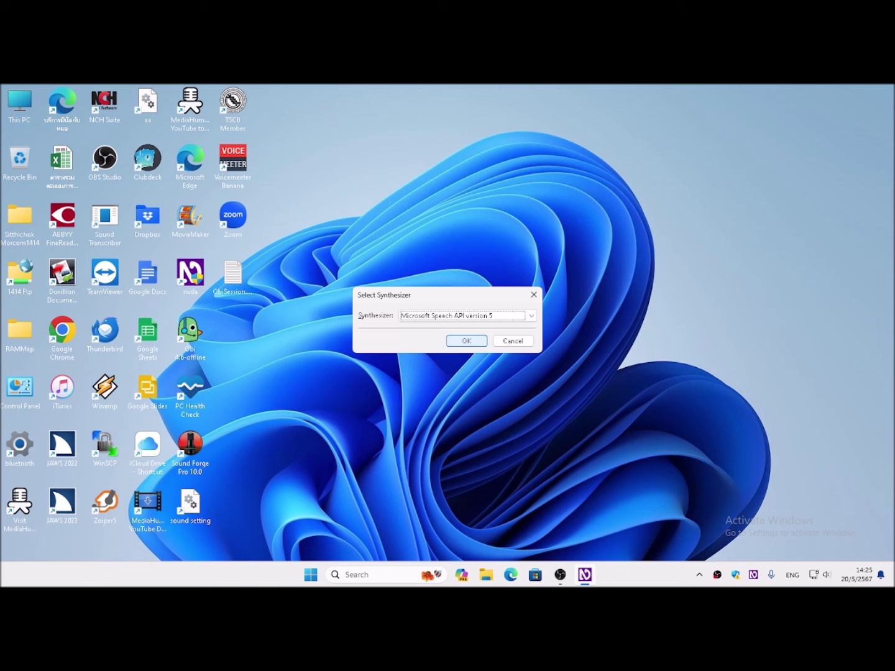
pyautogui.press('Down')
pyautogui.press('Down')
pyautogui.press('Down')
pyautogui.press('Return')
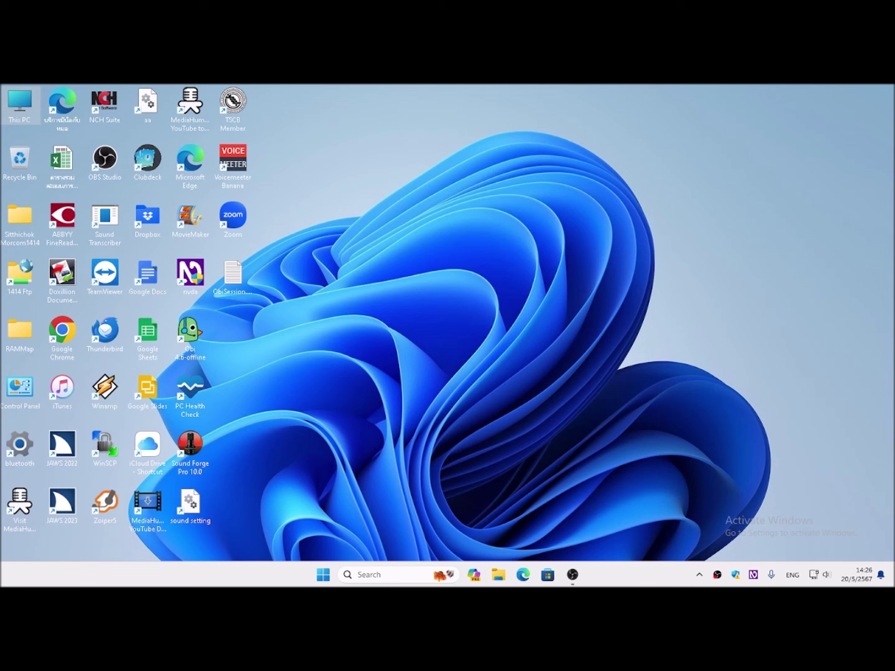
pyautogui.click(20, 163)
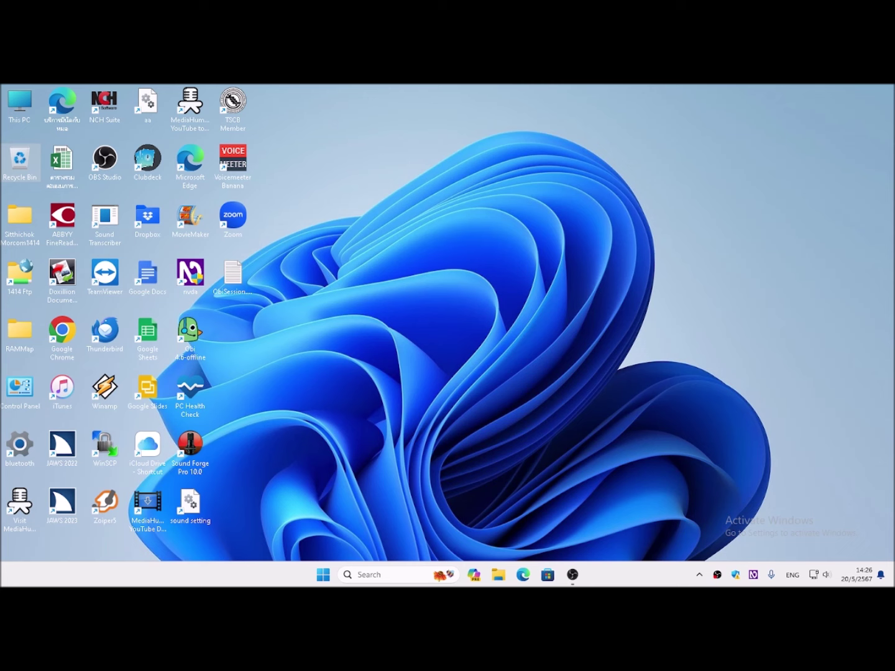
pyautogui.press('super')
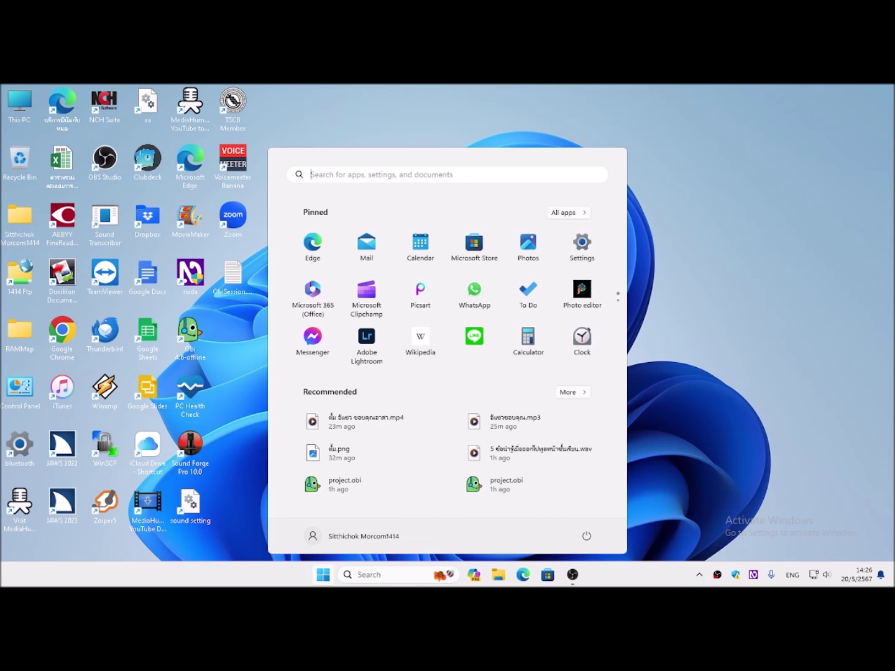
pyautogui.press('Escape')
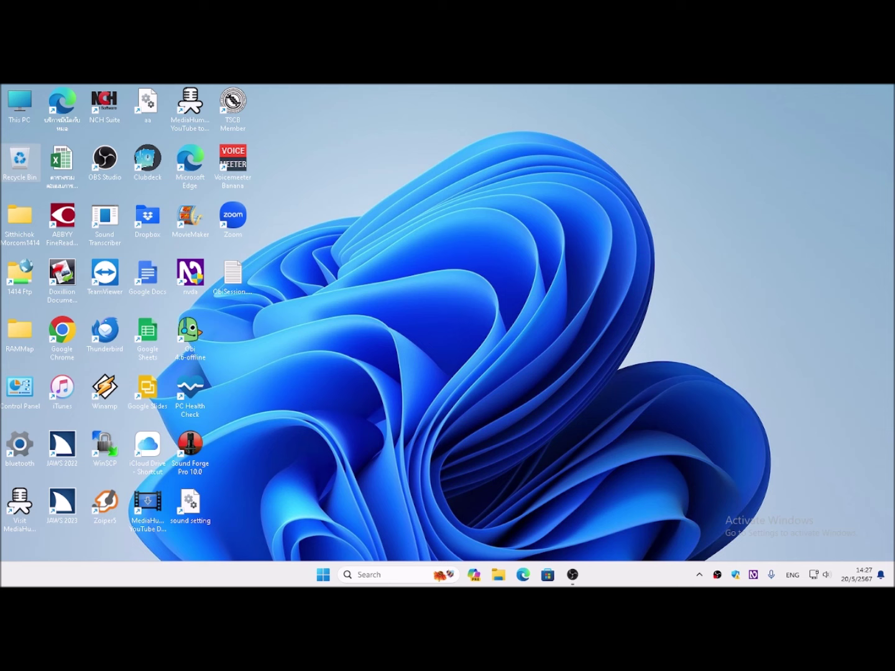
# Check the voice selected for WorldVoice in NVDA's speech settings and leave the settings without changes
pyautogui.press('ctrl+Insert+v')
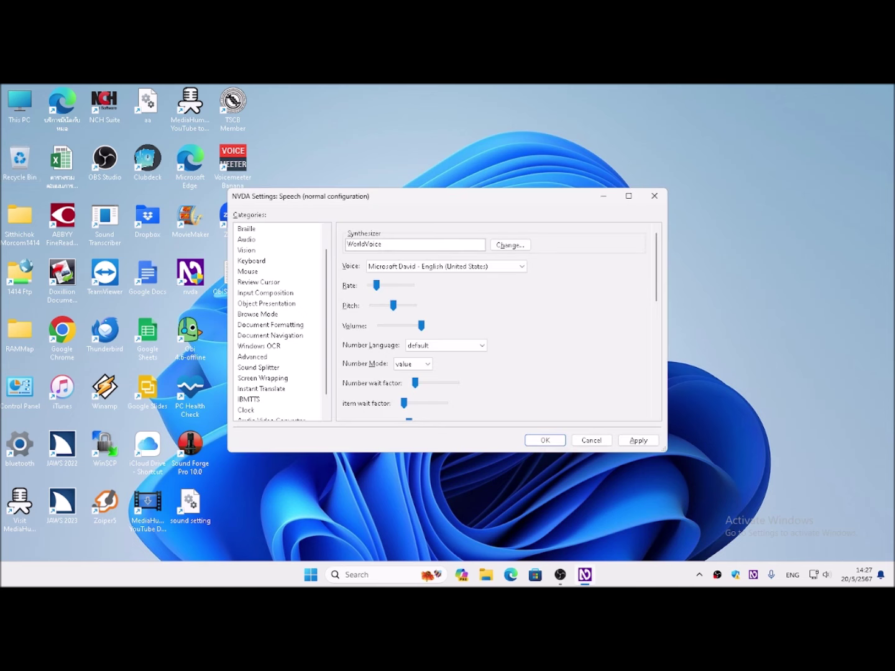
pyautogui.press('Tab')
pyautogui.press('Tab')
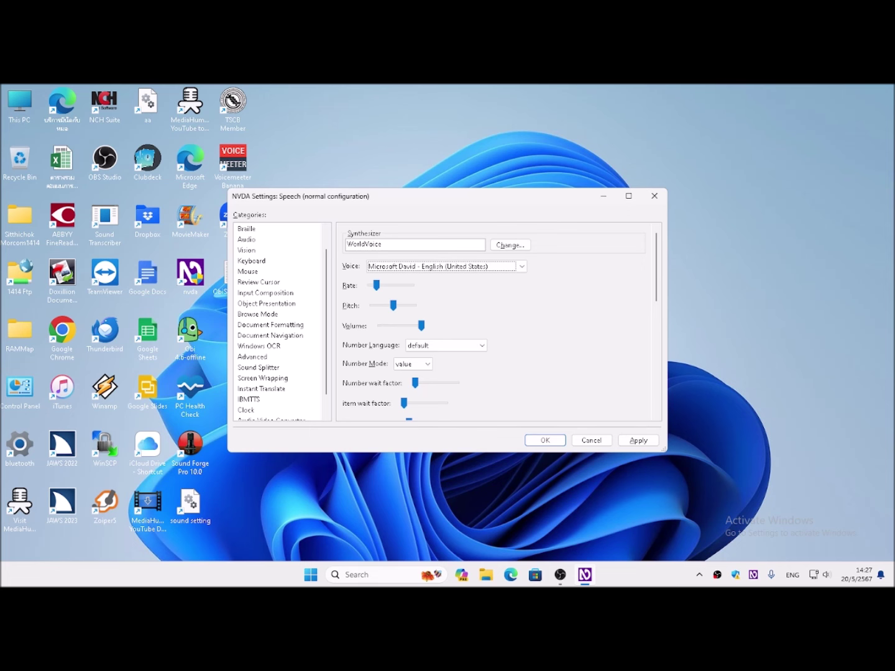
pyautogui.press('Escape')
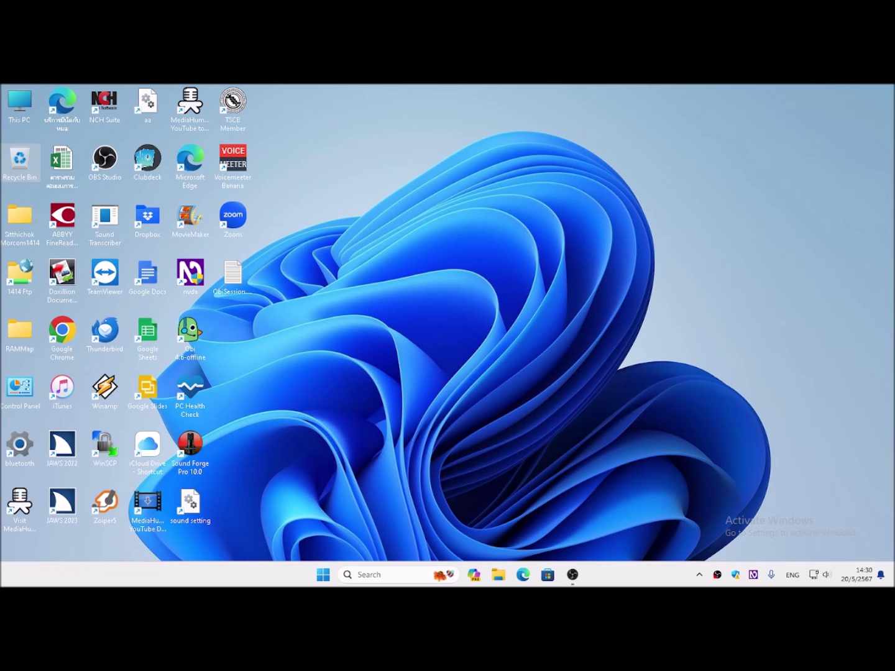
pyautogui.click(20, 104)
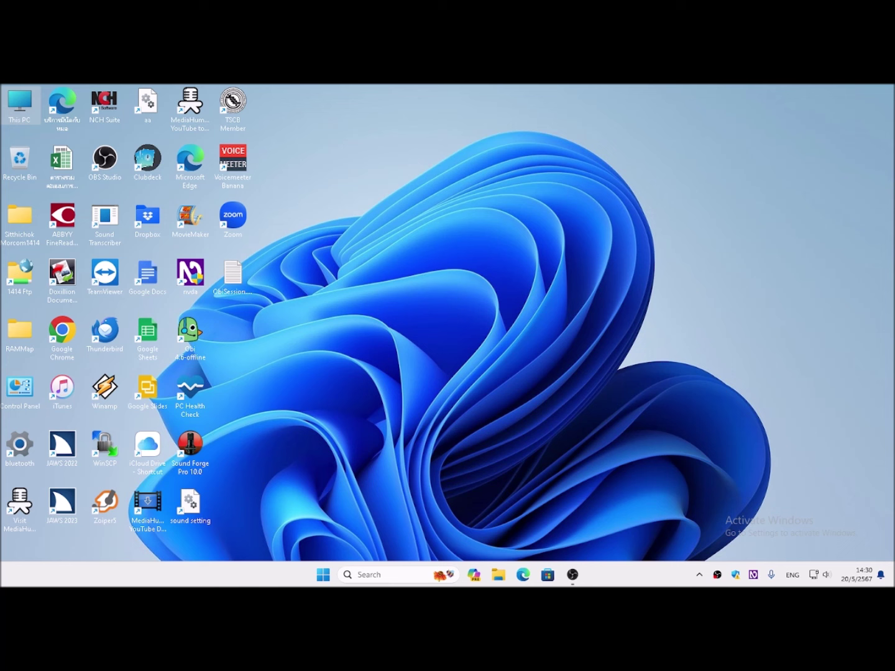
pyautogui.click(62, 106)
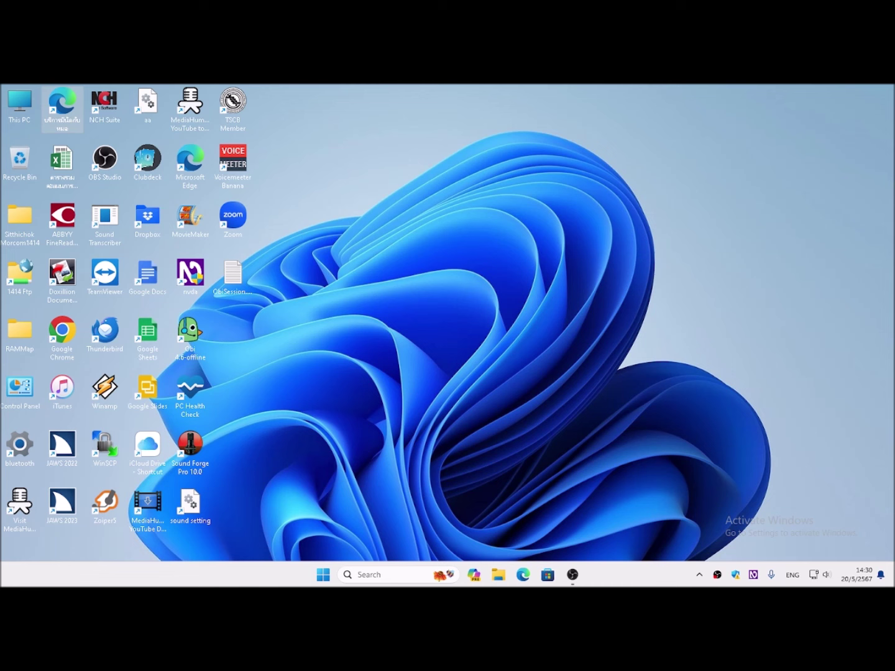
pyautogui.click(19, 106)
pyautogui.click(63, 106)
pyautogui.click(20, 105)
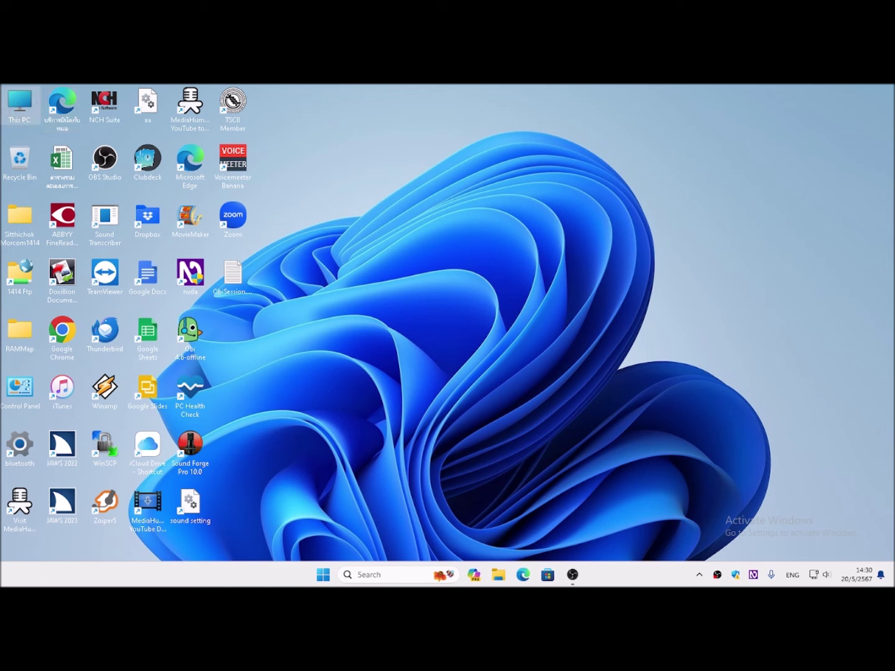
pyautogui.click(63, 107)
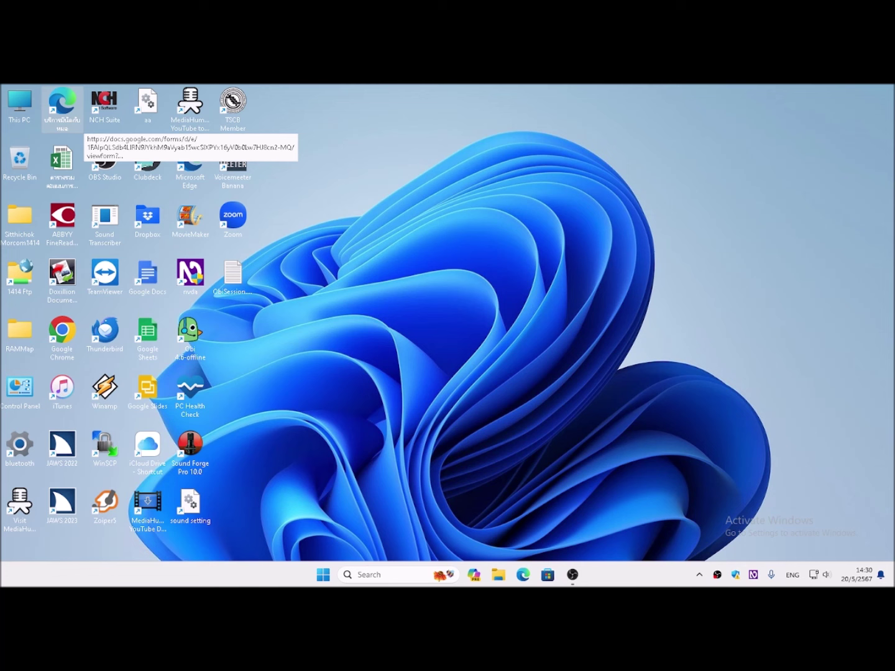
# Launch Microsoft Edge from the desktop and load google.com
pyautogui.press('m')
pyautogui.press('m')
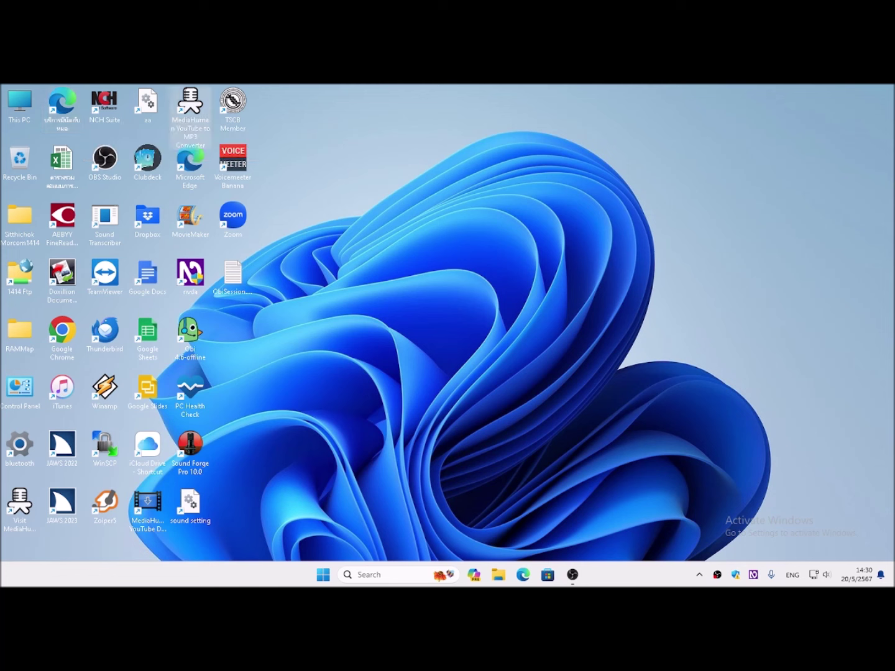
pyautogui.press('m')
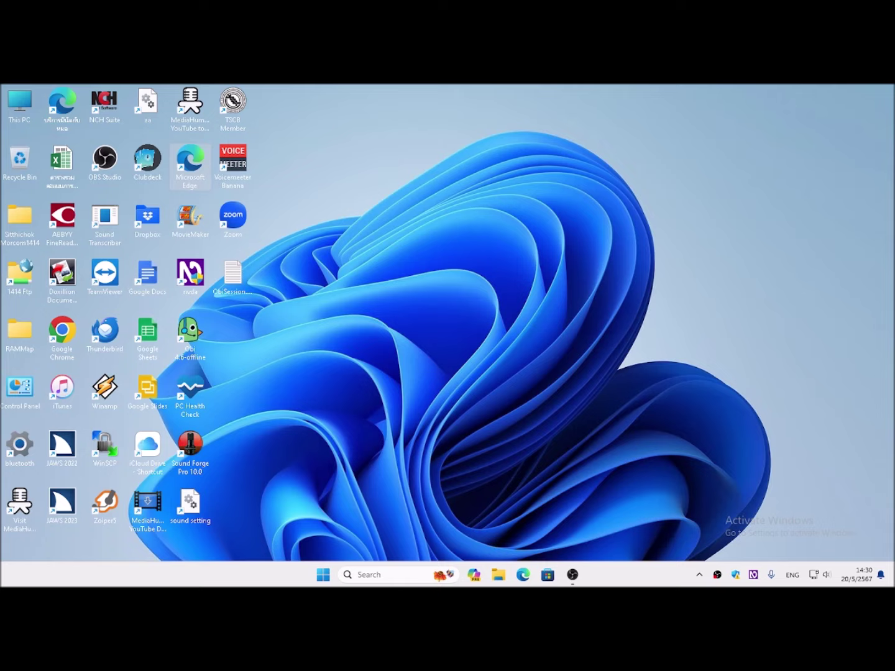
pyautogui.press('Return')
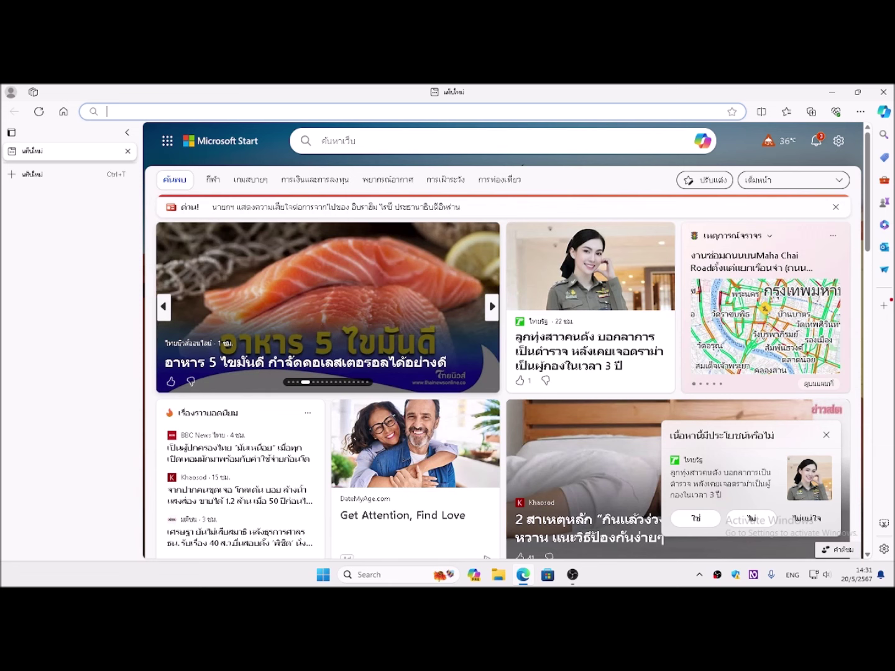
pyautogui.write('google.com')
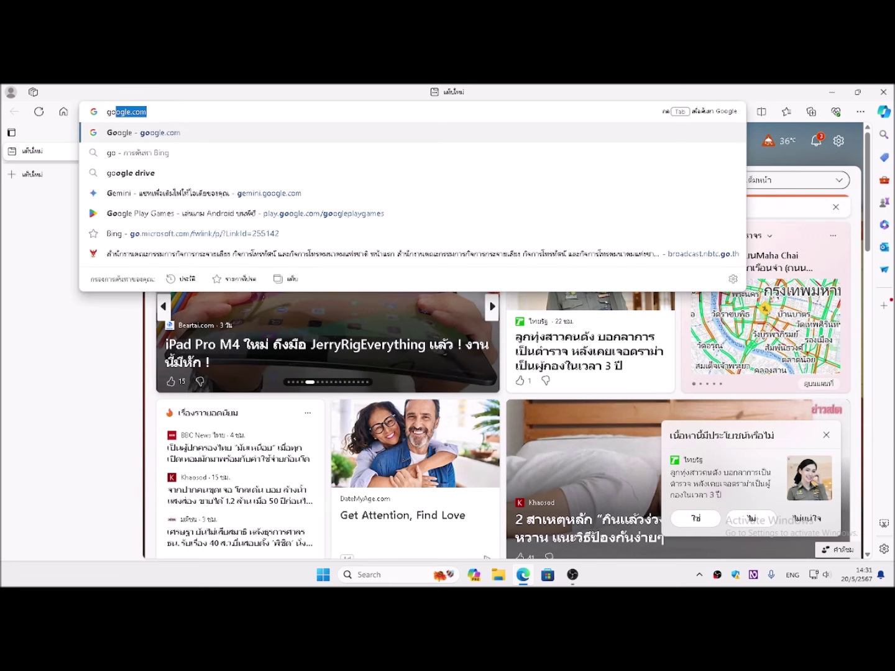
pyautogui.press('Return')
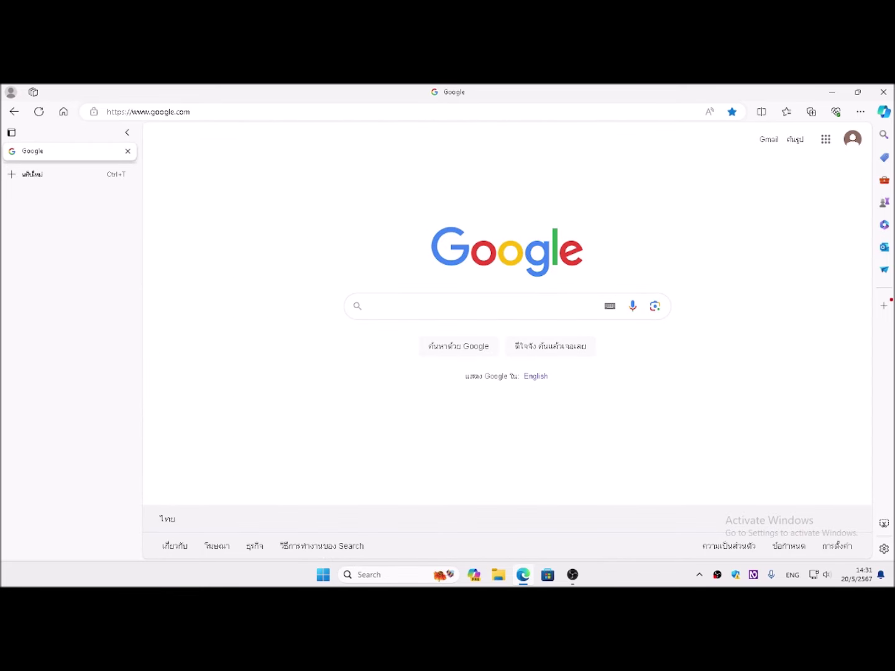